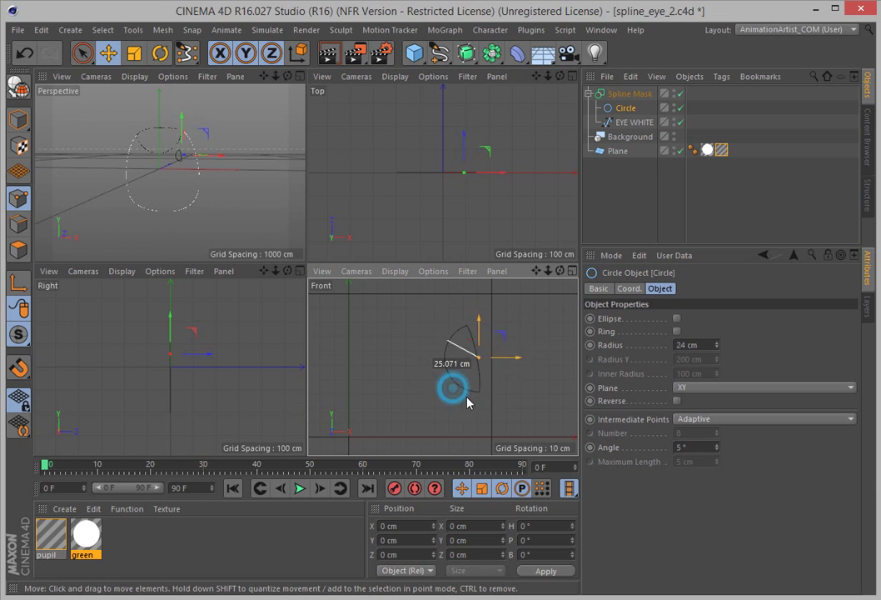
# Render the front and perspective views to preview the eye with its pupil.
pyautogui.hotkey('ctrl', 'r')
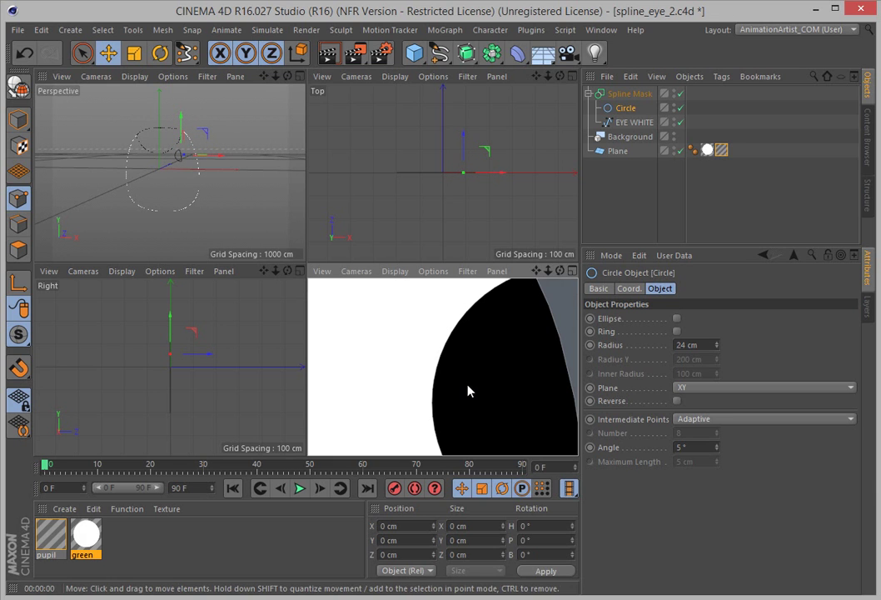
pyautogui.hotkey('ctrl', 'r')
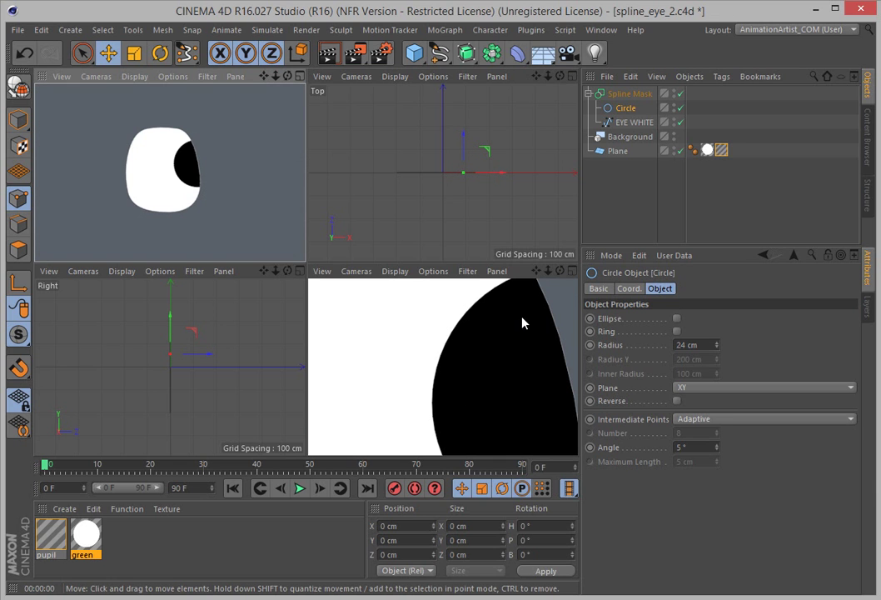
pyautogui.click(503, 337)
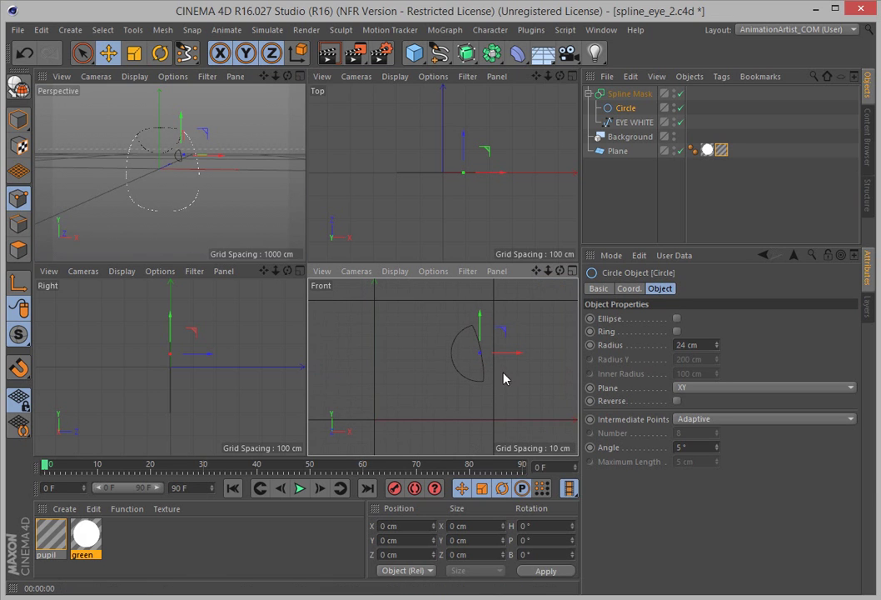
# Delete both material texture tags from the Plane object.
pyautogui.click(646, 125)
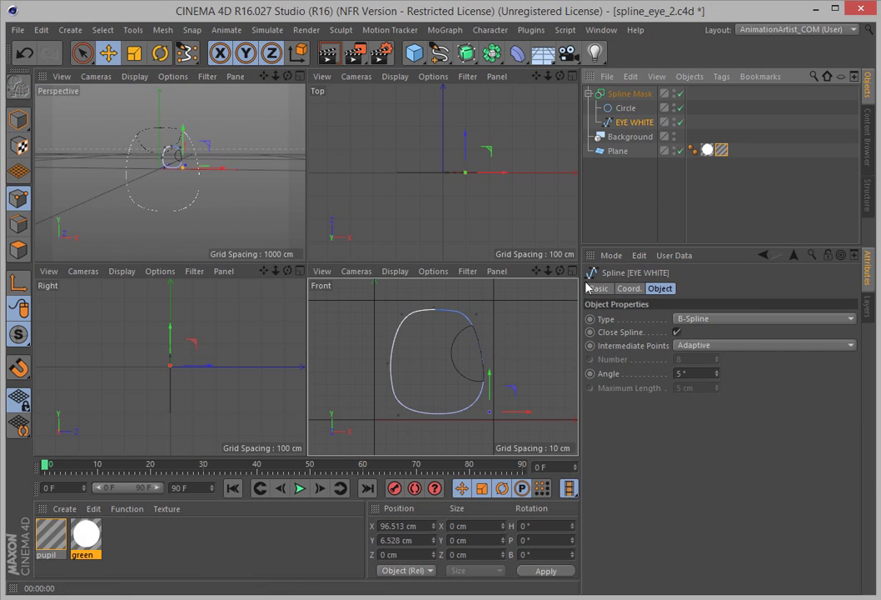
pyautogui.click(648, 235)
pyautogui.moveTo(757, 134); pyautogui.dragTo(701, 174)
pyautogui.press('Delete')
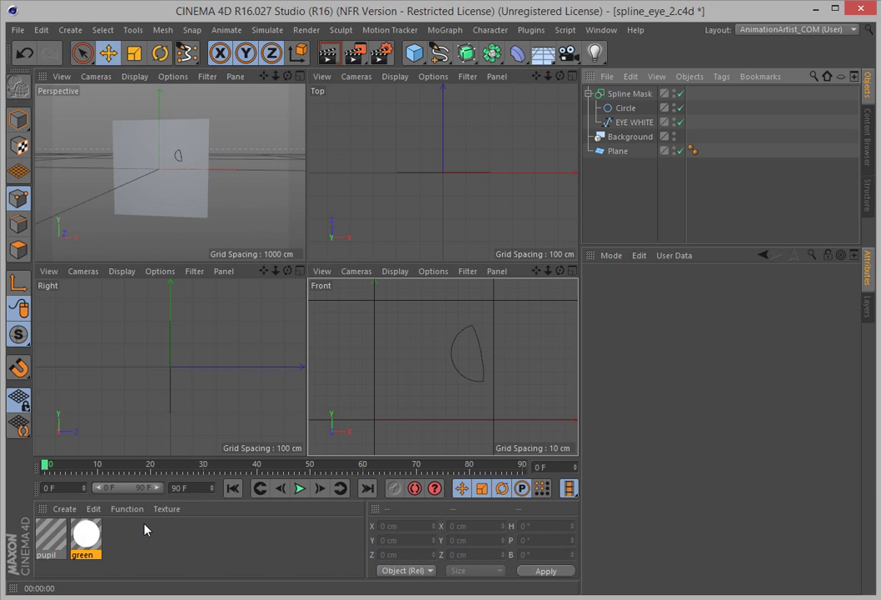
# Clear the Spline texture from the alpha channels of the green and pupil materials.
pyautogui.click(88, 542)
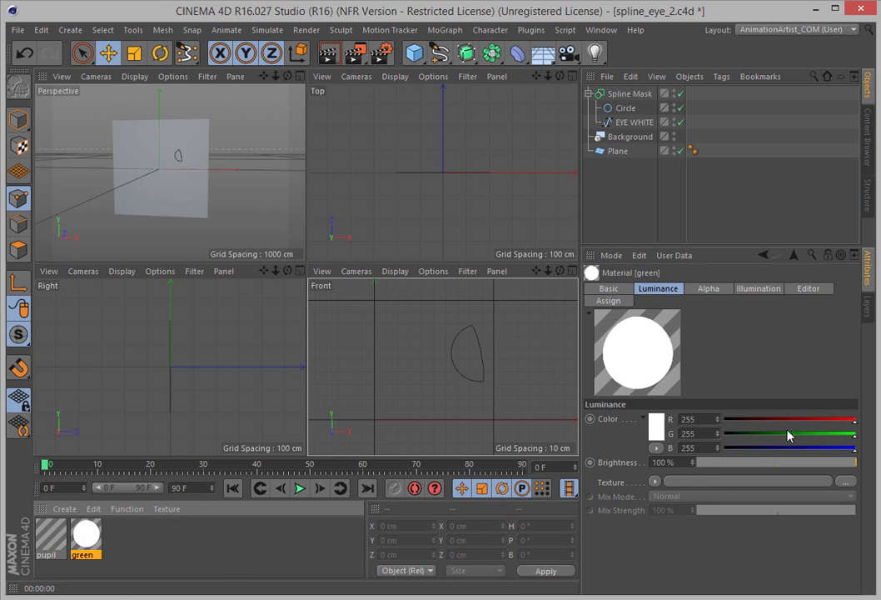
pyautogui.click(708, 289)
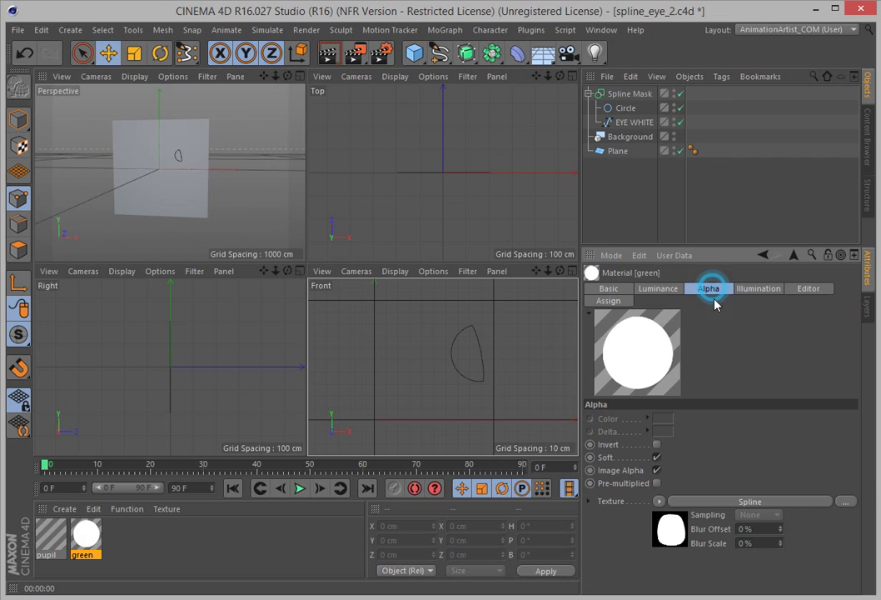
pyautogui.click(658, 501)
pyautogui.click(682, 163)
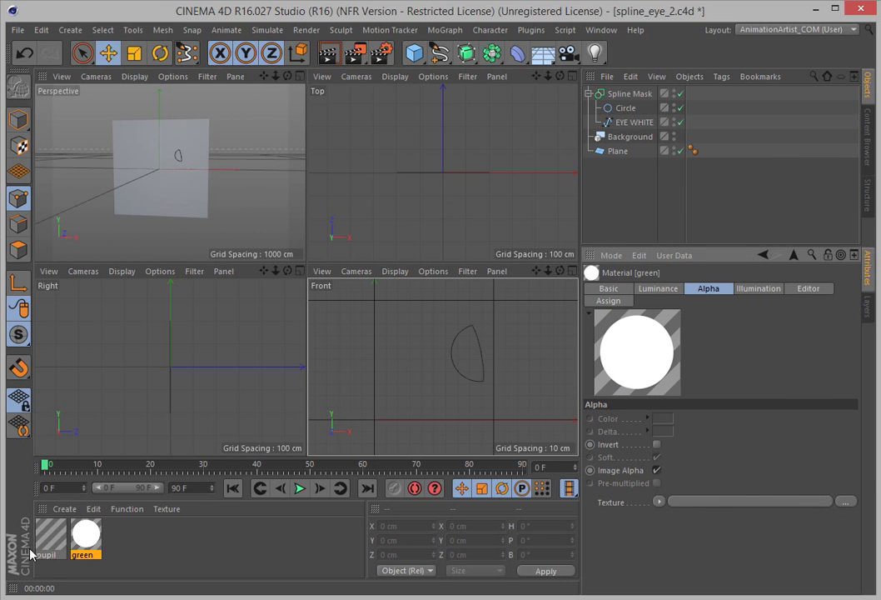
pyautogui.click(48, 535)
pyautogui.click(659, 501)
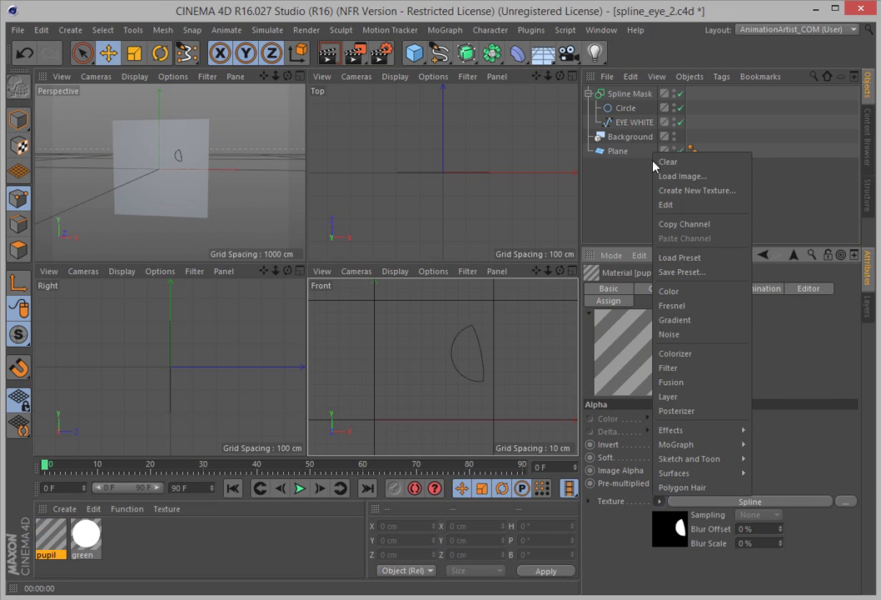
pyautogui.click(633, 162)
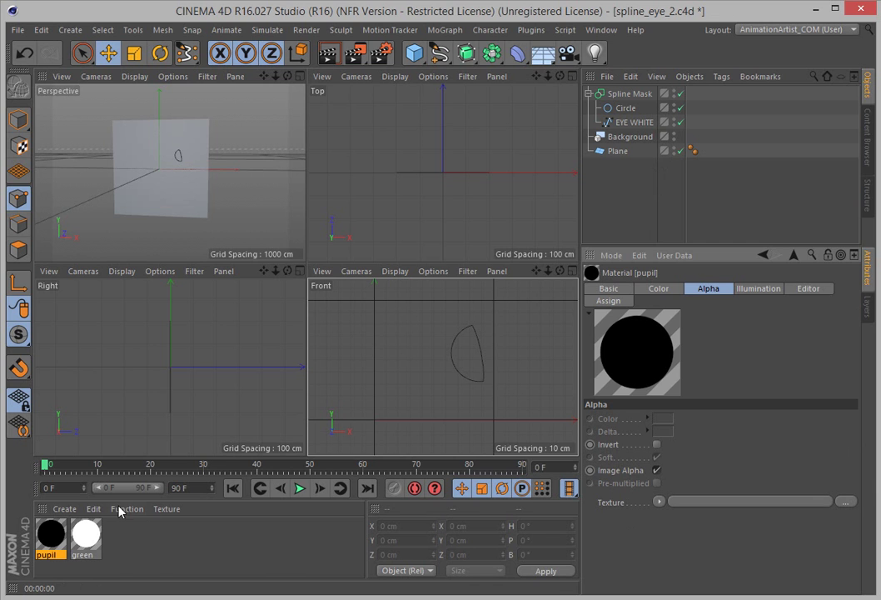
# Examine the outline of the EYE WHITE spline in the front view.
pyautogui.click(86, 536)
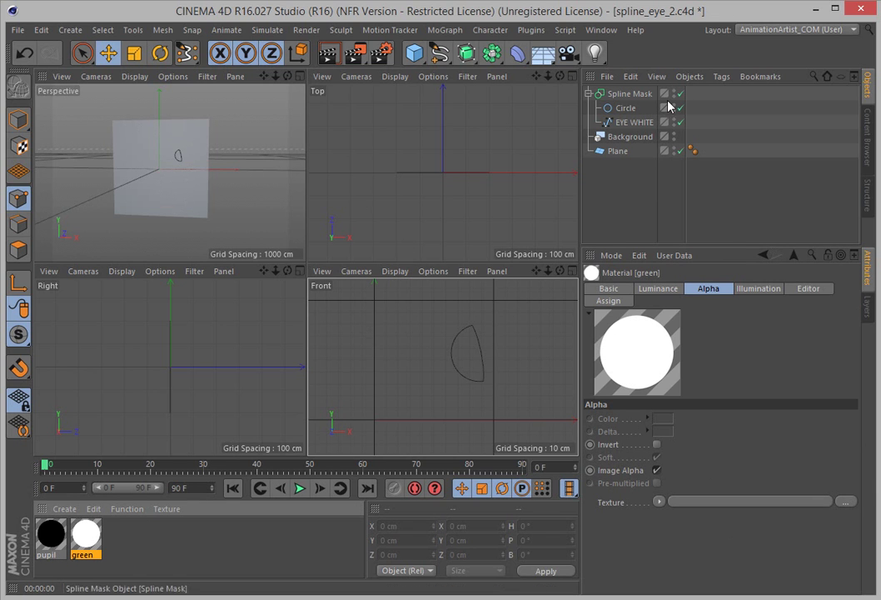
pyautogui.click(638, 124)
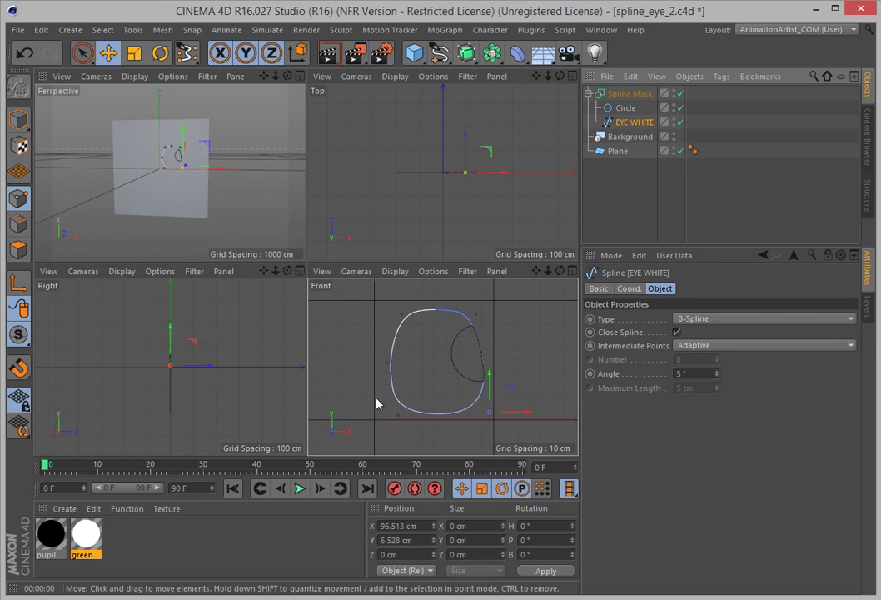
pyautogui.scroll(-5, 387, 438)
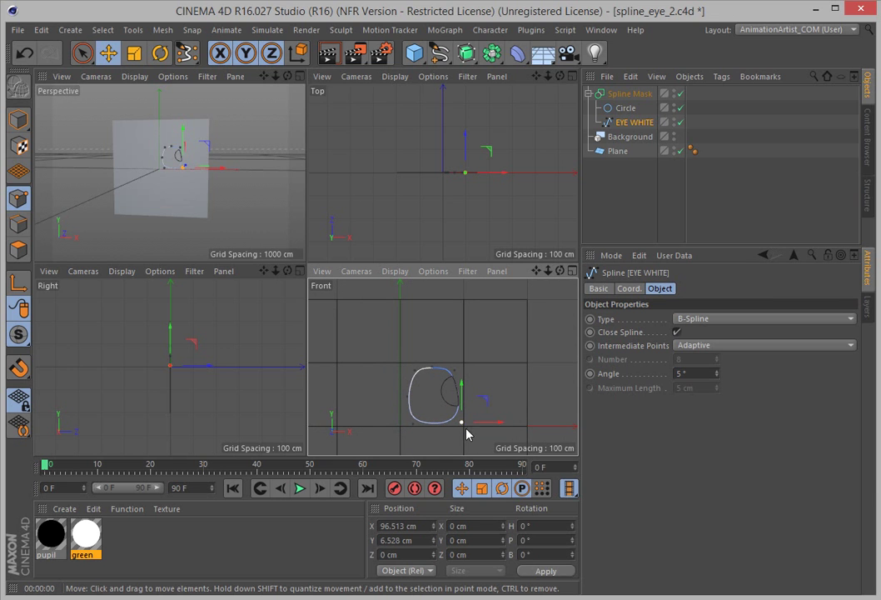
pyautogui.scroll(3, 382, 408)
pyautogui.keyDown('alt'); pyautogui.moveTo(445, 399); pyautogui.dragTo(453, 404, button='right'); pyautogui.keyUp('alt')
pyautogui.keyDown('alt'); pyautogui.moveTo(429, 405); pyautogui.dragTo(381, 391, button='middle'); pyautogui.keyUp('alt')
pyautogui.keyDown('alt'); pyautogui.moveTo(394, 396); pyautogui.dragTo(377, 395, button='right'); pyautogui.keyUp('alt')
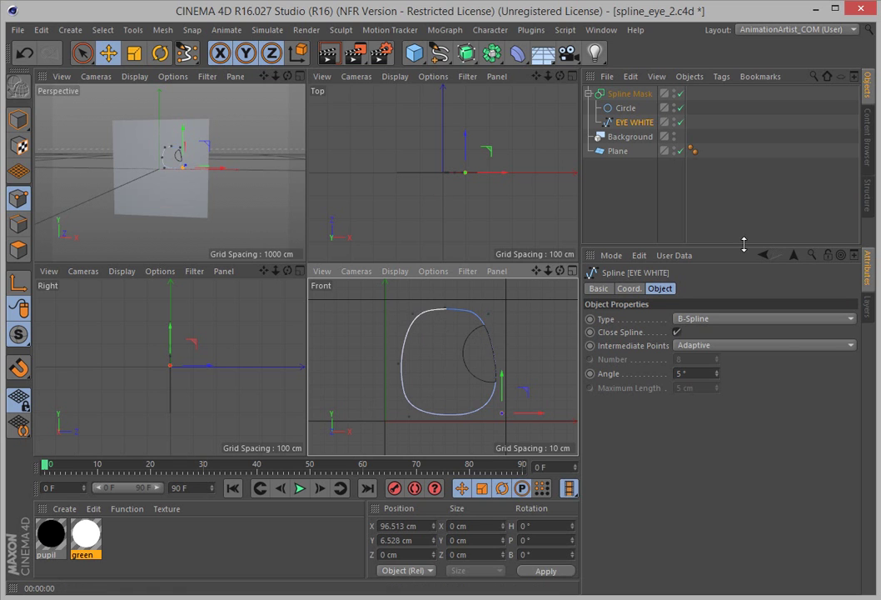
# Load the Spline effect shader as the alpha texture of the green material.
pyautogui.click(94, 546)
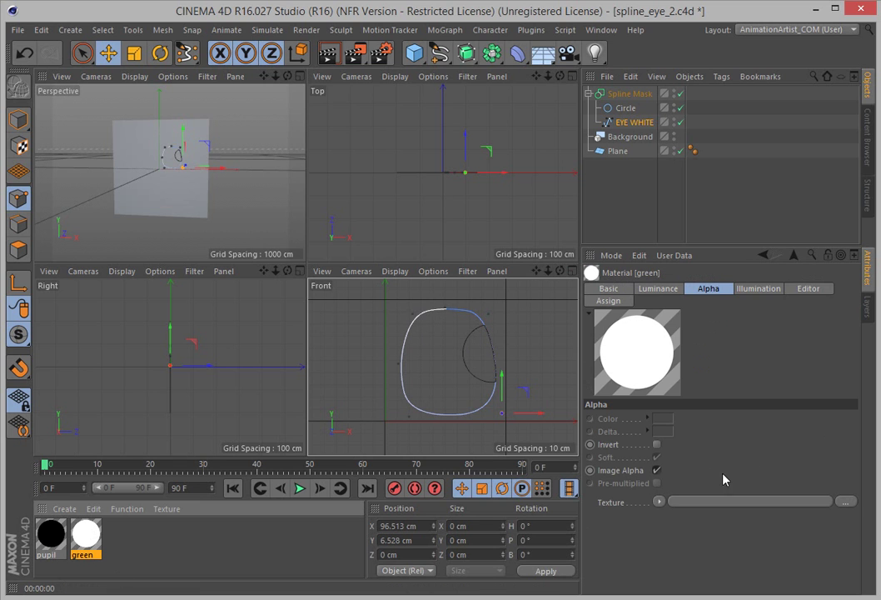
pyautogui.click(658, 501)
pyautogui.moveTo(696, 431)
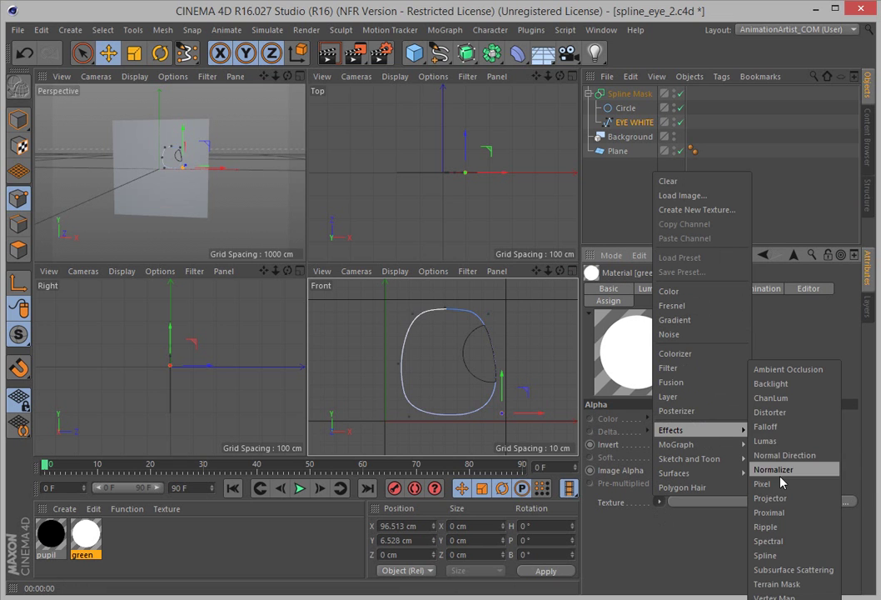
pyautogui.click(790, 556)
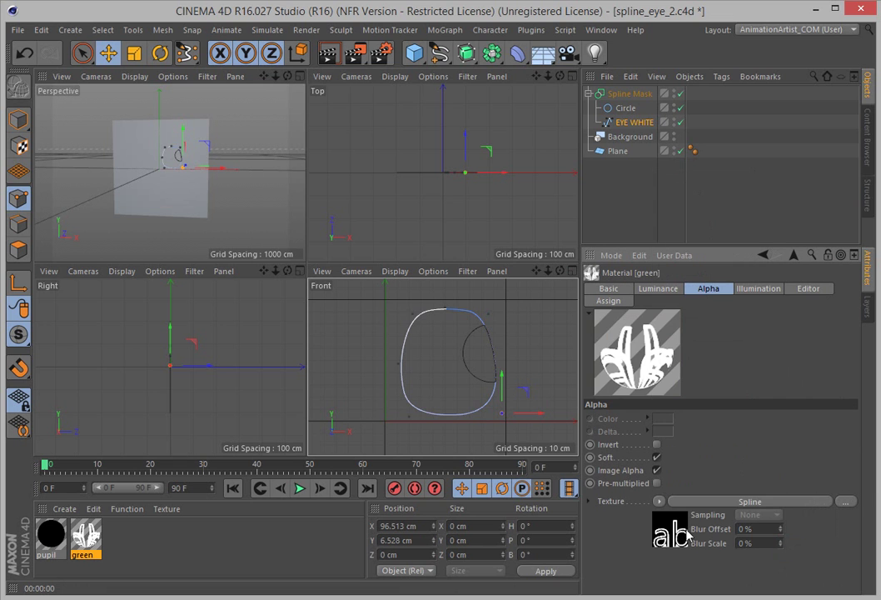
# Disable Text Spline in the green material's Spline shader and link the EYE WHITE object as its spline.
pyautogui.click(679, 526)
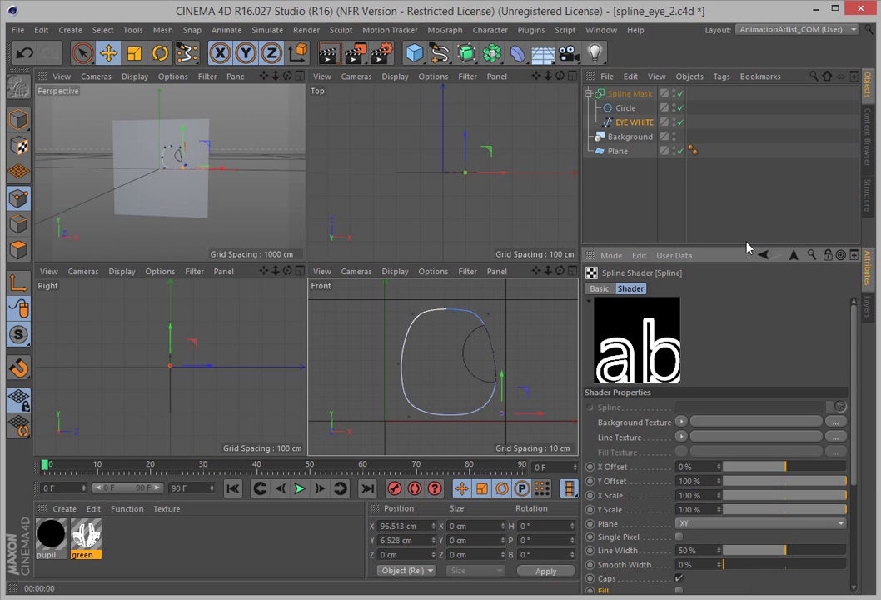
pyautogui.moveTo(746, 246); pyautogui.dragTo(745, 178)
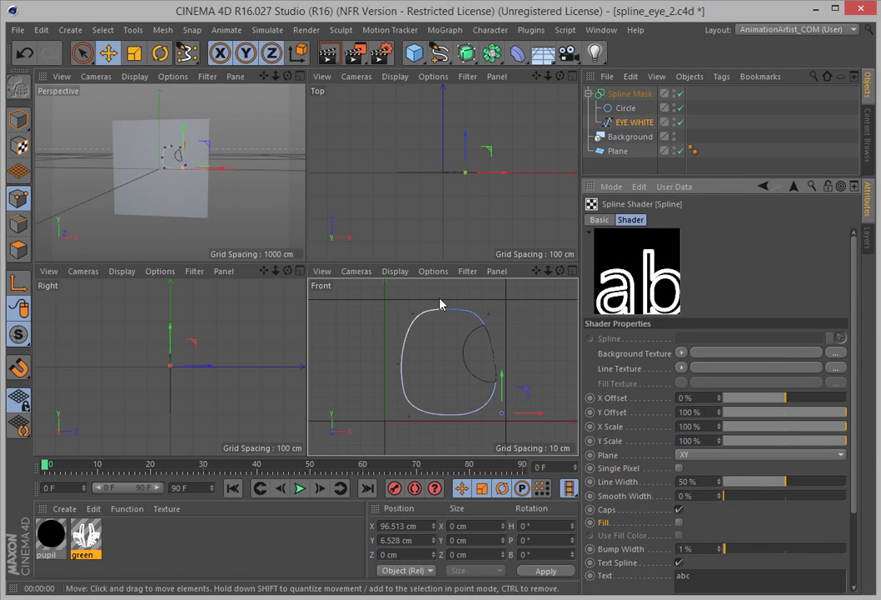
pyautogui.click(608, 564)
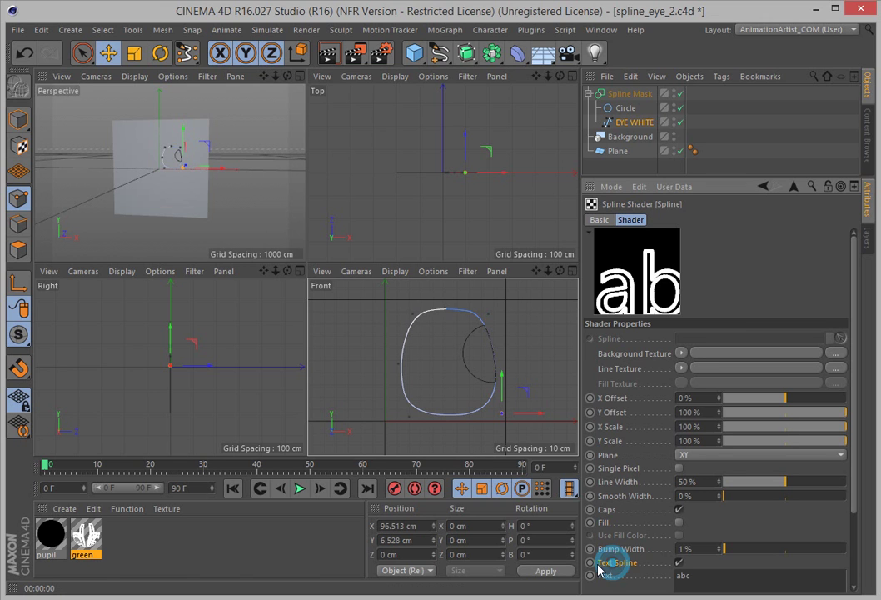
pyautogui.click(679, 562)
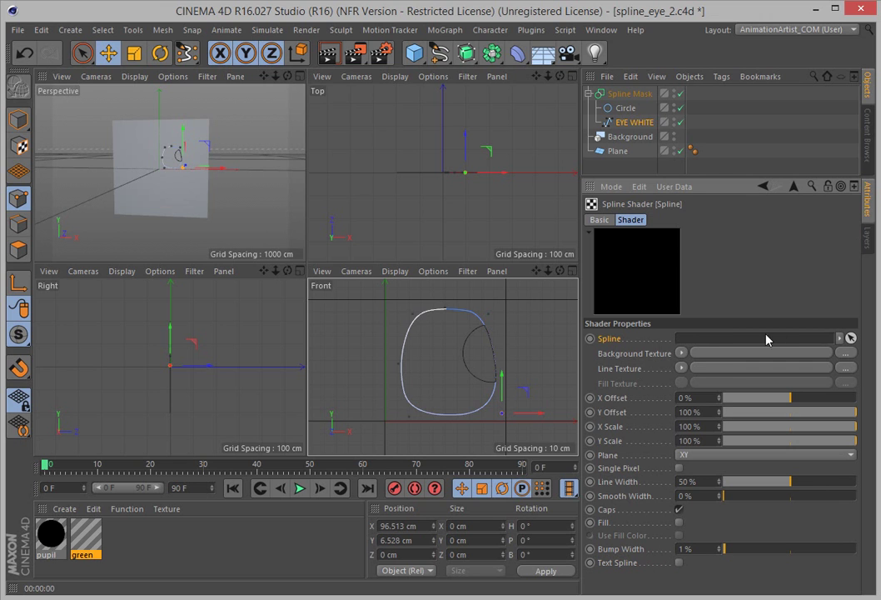
pyautogui.click(851, 338)
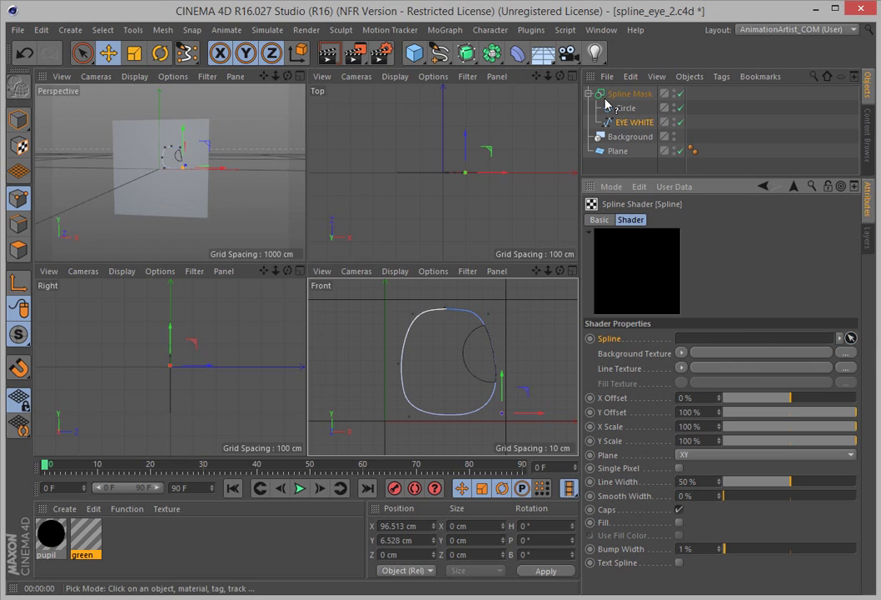
pyautogui.click(634, 122)
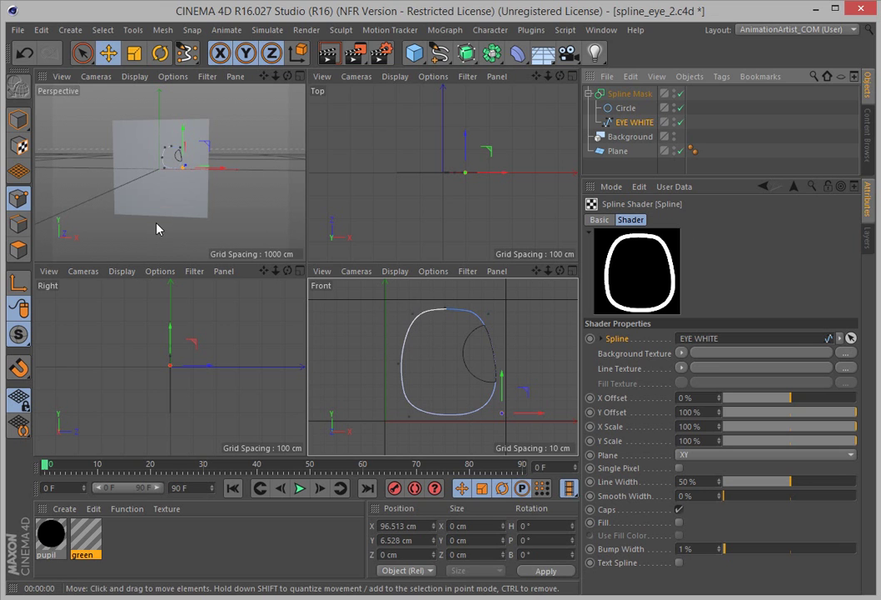
# Apply the green material to the Plane object.
pyautogui.hotkey('ctrl', 'r')
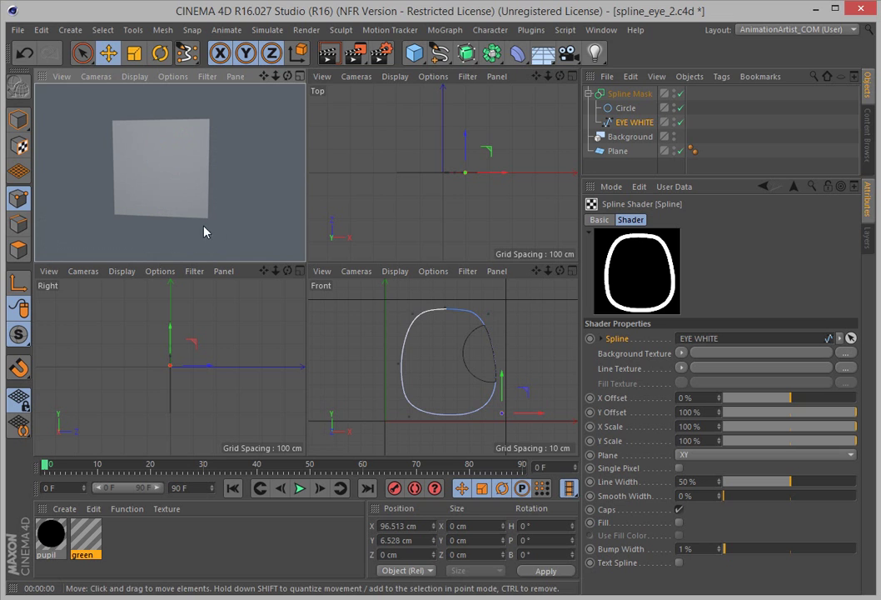
pyautogui.moveTo(86, 535); pyautogui.dragTo(676, 152)
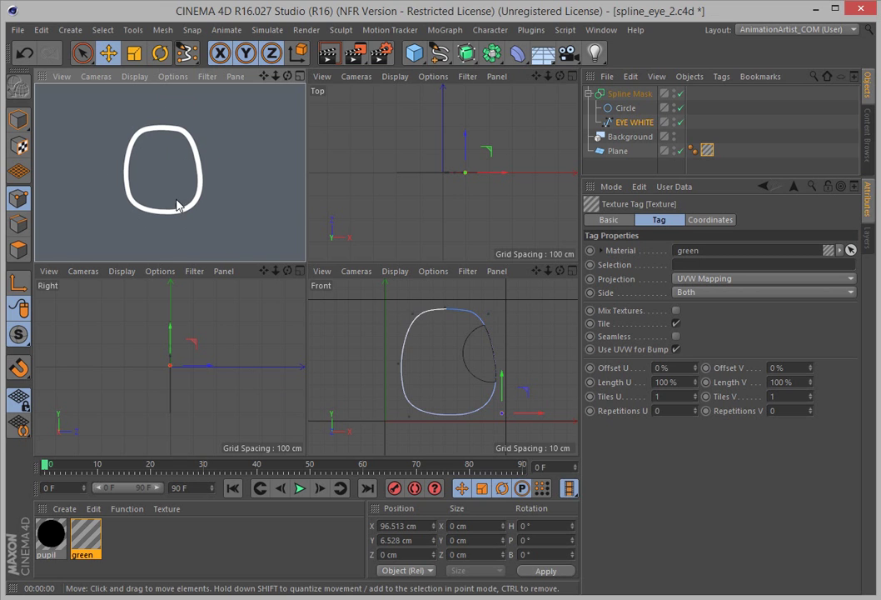
# Enable Fill and set Line Width to 0% in the green material's Spline shader, then render the perspective view.
pyautogui.click(86, 543)
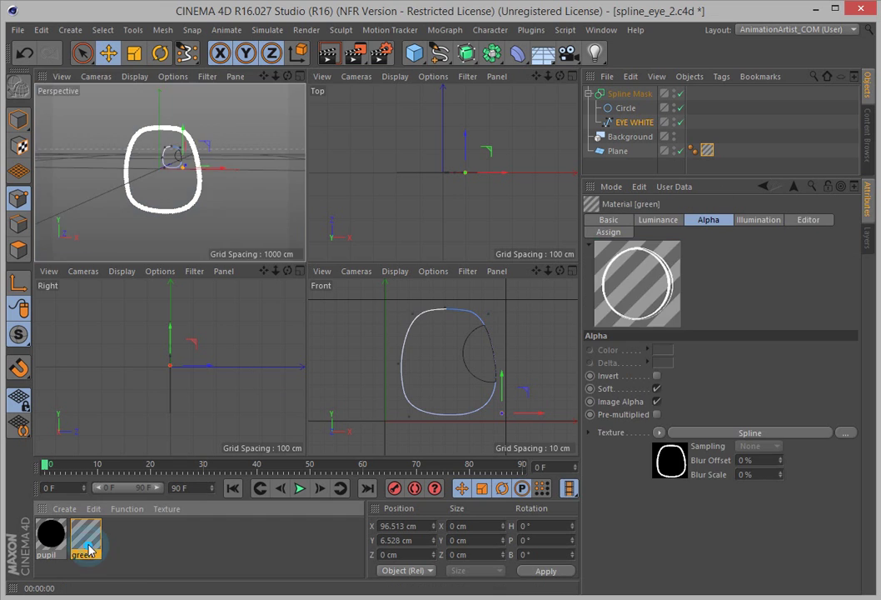
pyautogui.click(671, 465)
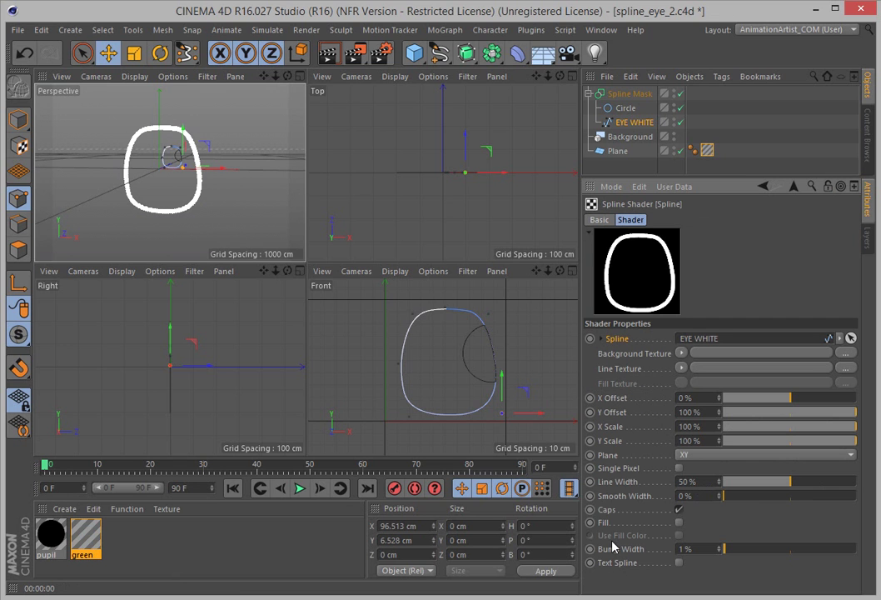
pyautogui.click(678, 522)
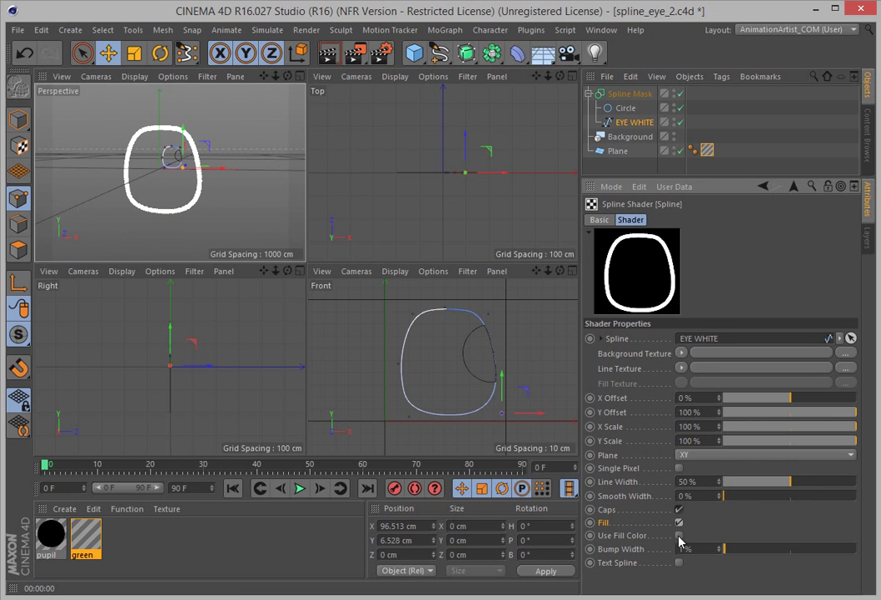
pyautogui.click(618, 483)
pyautogui.moveTo(787, 481); pyautogui.dragTo(721, 481)
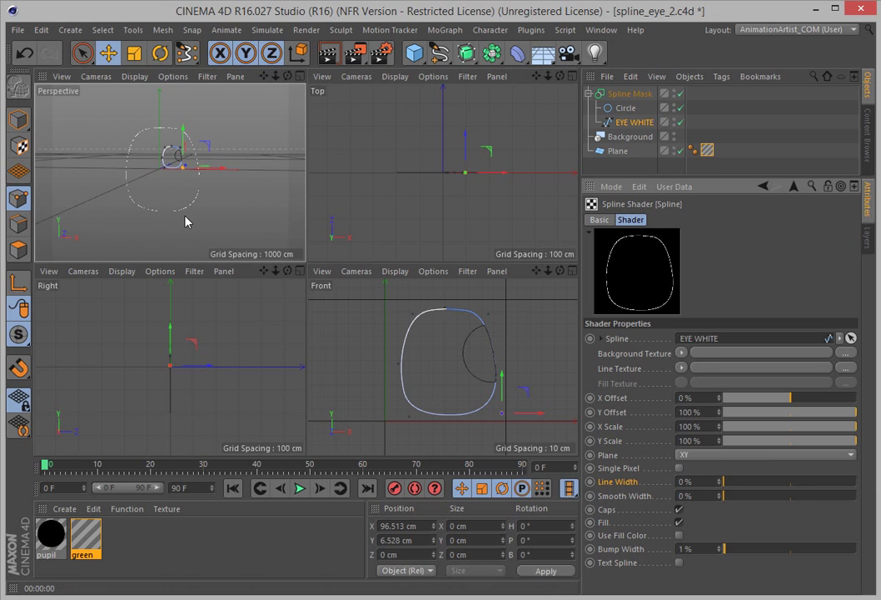
pyautogui.hotkey('ctrl', 'r')
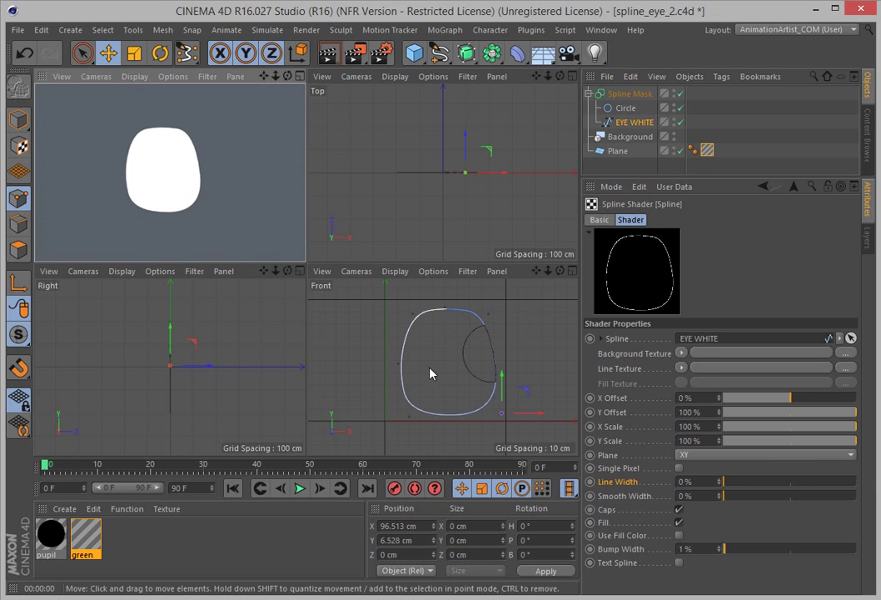
# Move the Circle spline inward in the front view so more of it overlaps the eye white.
pyautogui.click(625, 108)
pyautogui.click(44, 551)
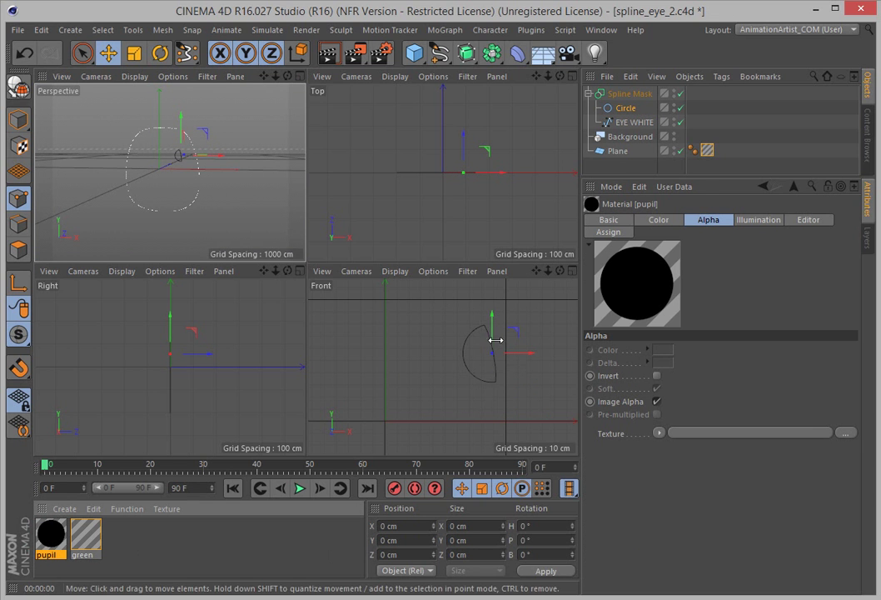
pyautogui.click(439, 52)
pyautogui.moveTo(495, 394)
pyautogui.mouseDown()
pyautogui.moveTo(459, 387)
pyautogui.moveTo(479, 387)
pyautogui.mouseUp()
pyautogui.moveTo(419, 368); pyautogui.dragTo(463, 367)
# Review the Spline Mask generator and how the existing mask combines the Circle and EYE WHITE splines.
pyautogui.click(643, 124)
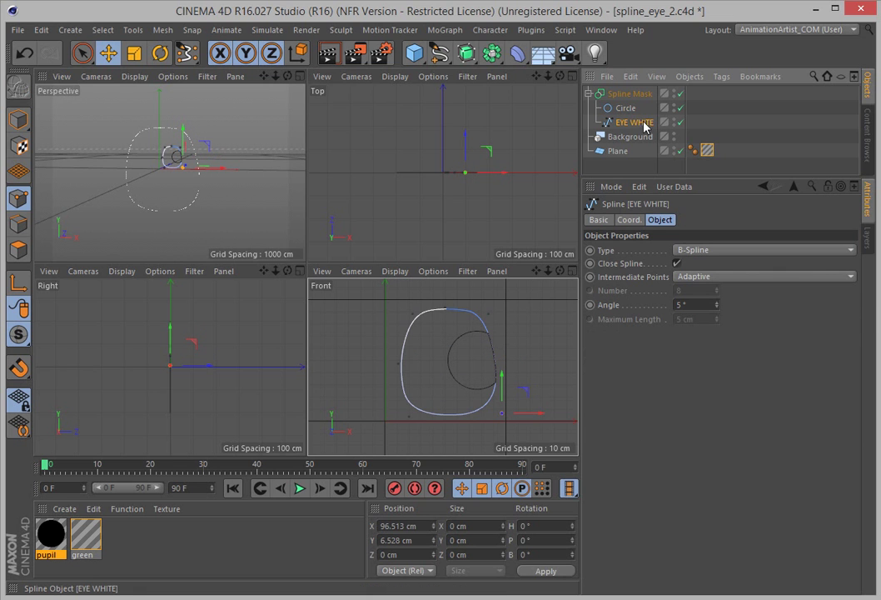
pyautogui.click(491, 53)
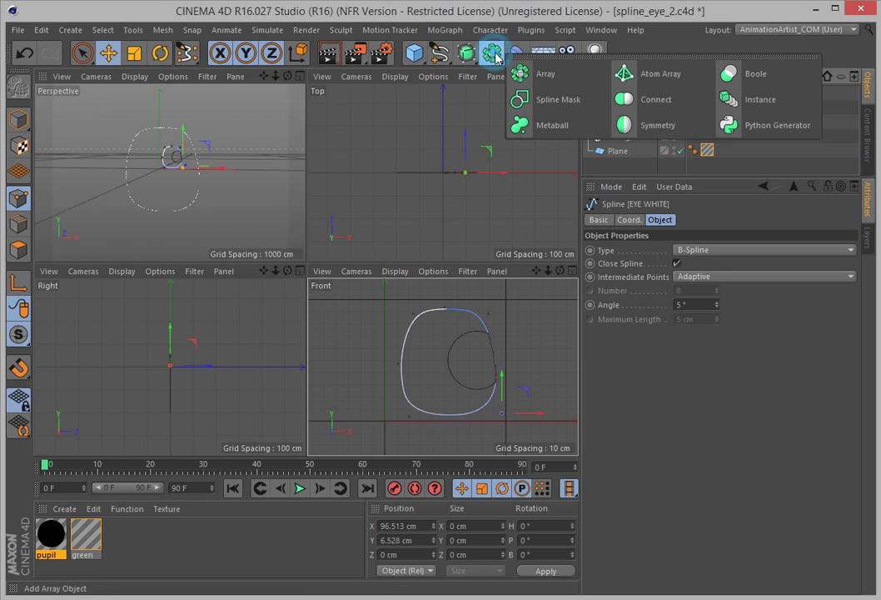
pyautogui.keyDown('alt'); pyautogui.click(540, 100); pyautogui.keyUp('alt')
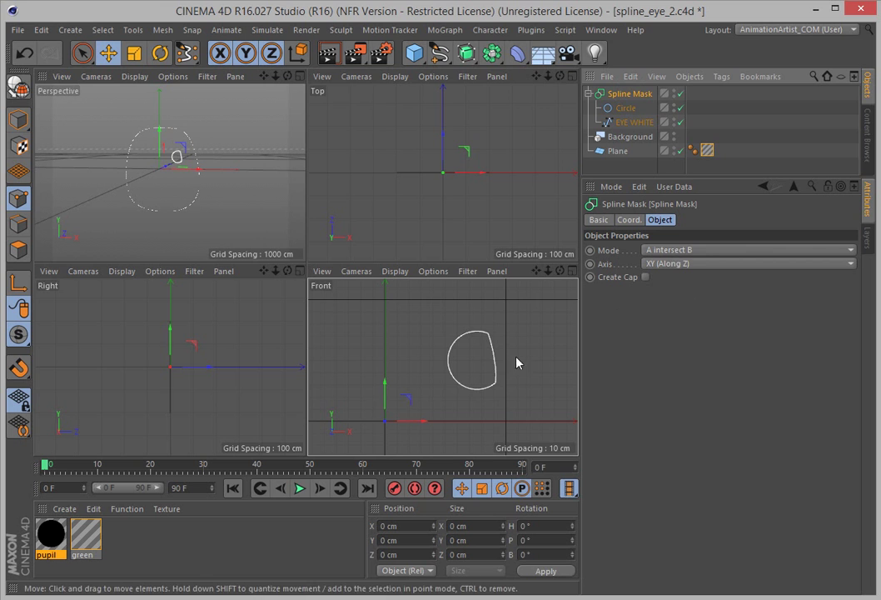
pyautogui.click(625, 108)
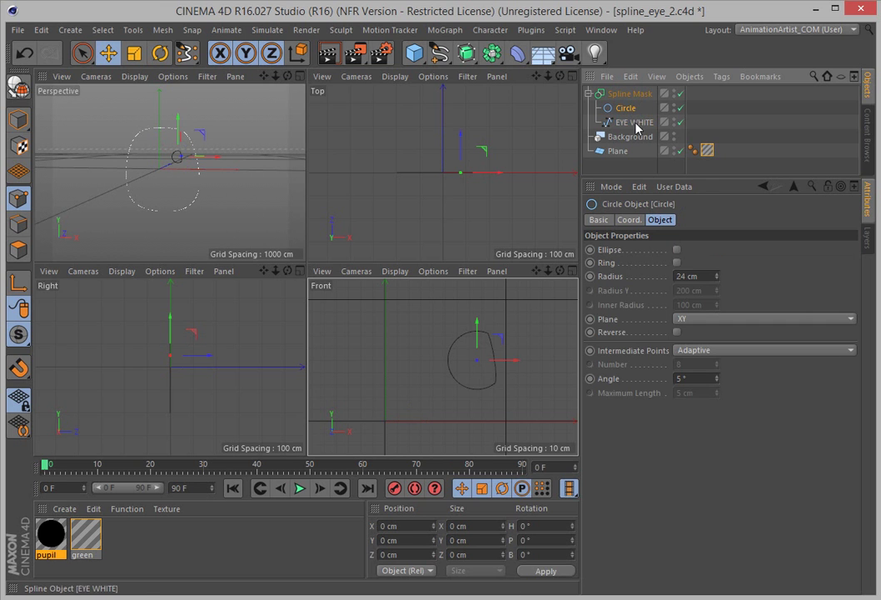
# Move the Circle spline slightly up and sideways in the front view, keeping it overlapping the right edge of the eye white.
pyautogui.click(634, 122)
pyautogui.click(630, 93)
pyautogui.click(626, 109)
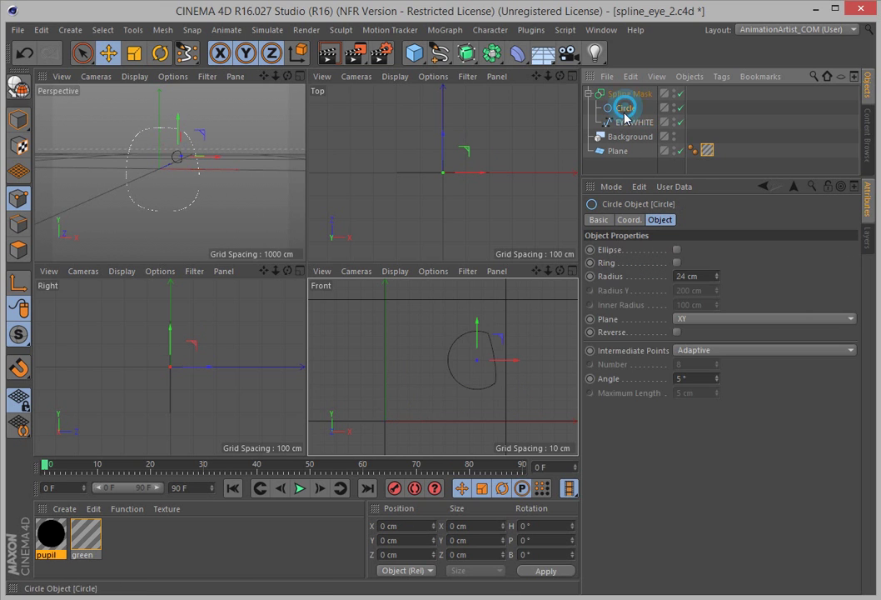
pyautogui.moveTo(502, 387); pyautogui.dragTo(537, 387)
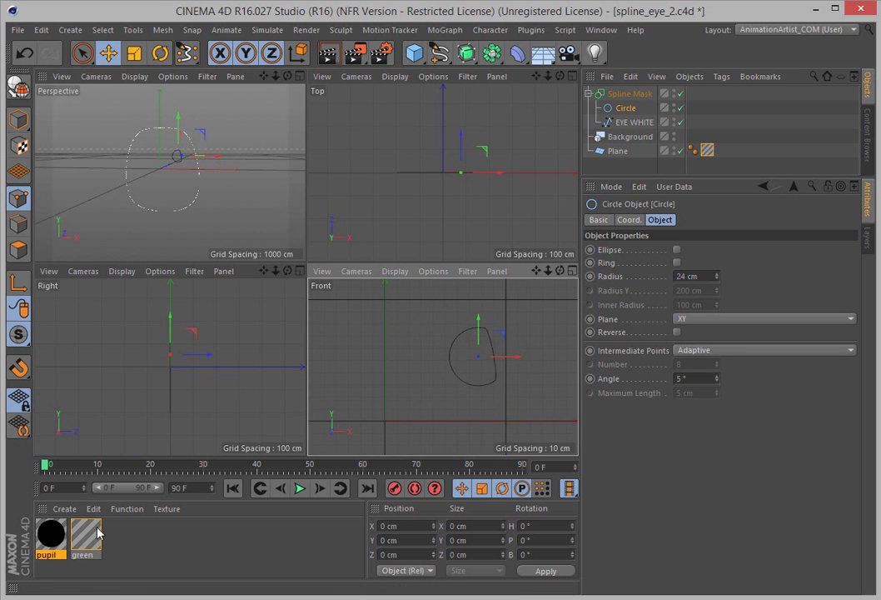
# Load a Spline shader into the pupil material's alpha texture and disable its Text Spline option.
pyautogui.click(58, 525)
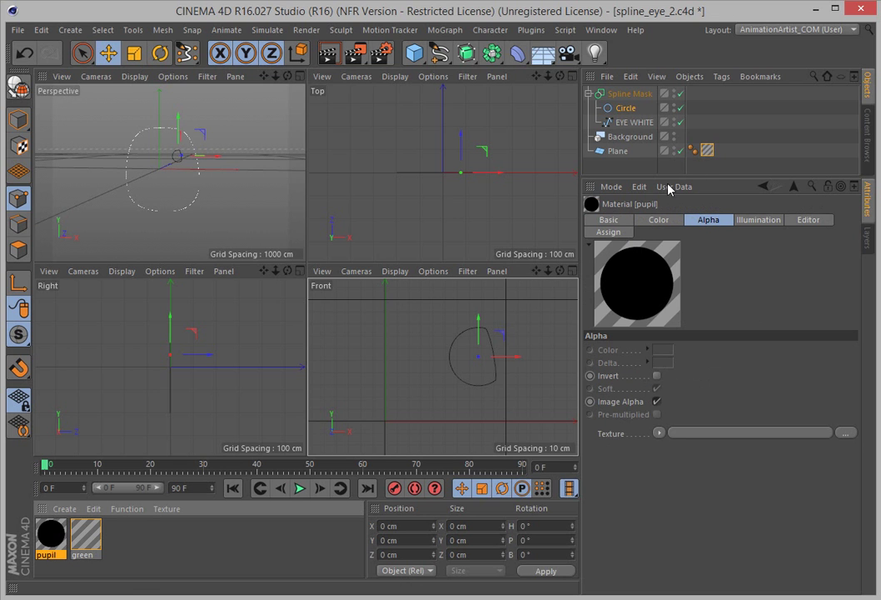
pyautogui.click(659, 432)
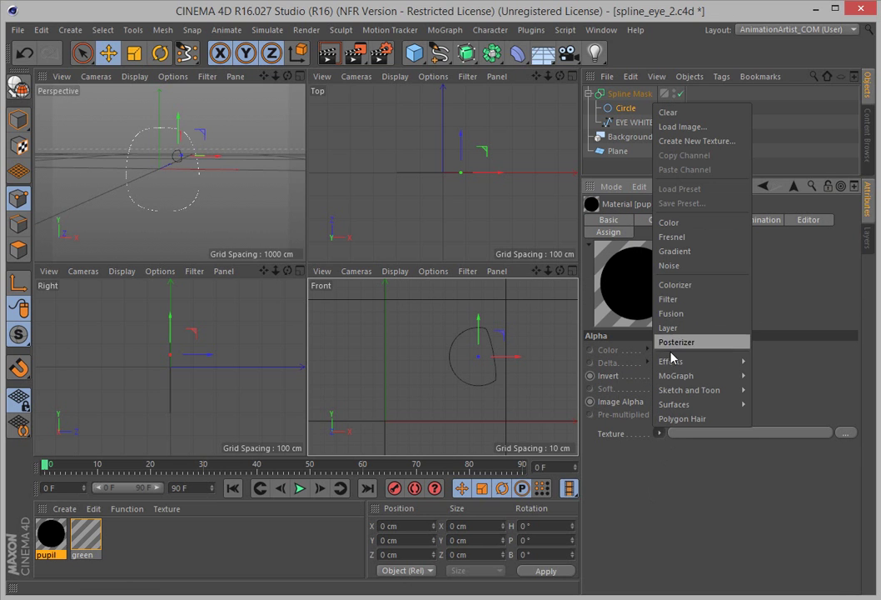
pyautogui.moveTo(670, 360)
pyautogui.click(782, 547)
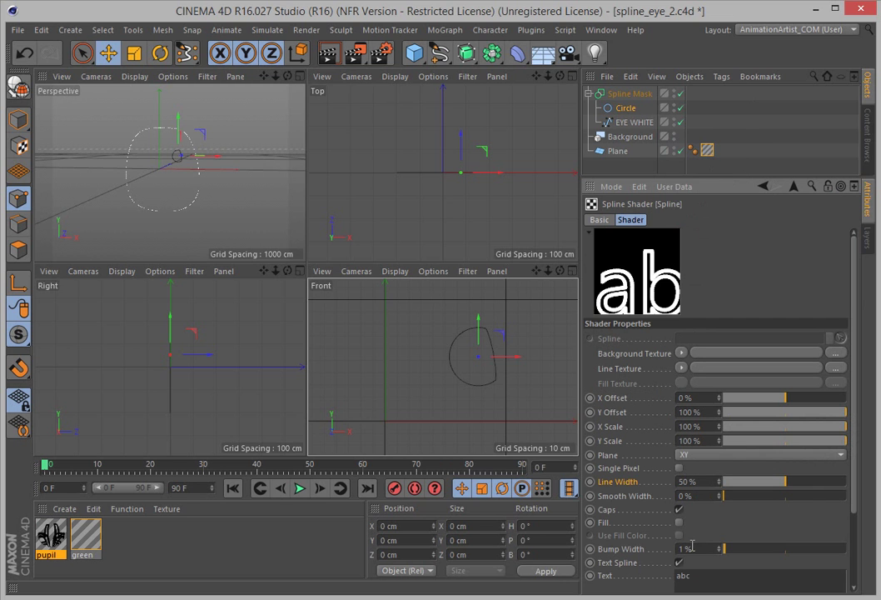
pyautogui.click(679, 562)
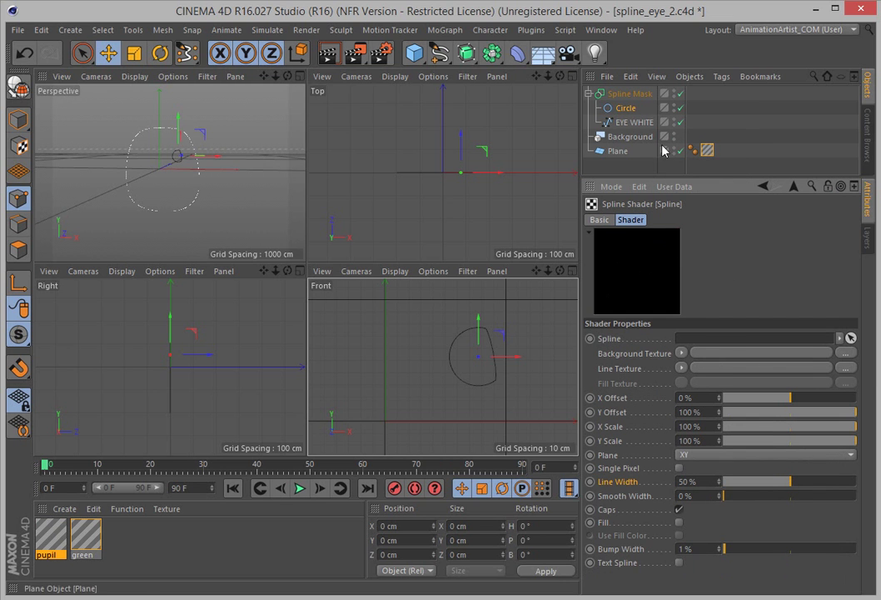
# Assign the Spline Mask as the spline of the pupil material's shader, with Fill enabled and Line Width at 0%.
pyautogui.click(623, 110)
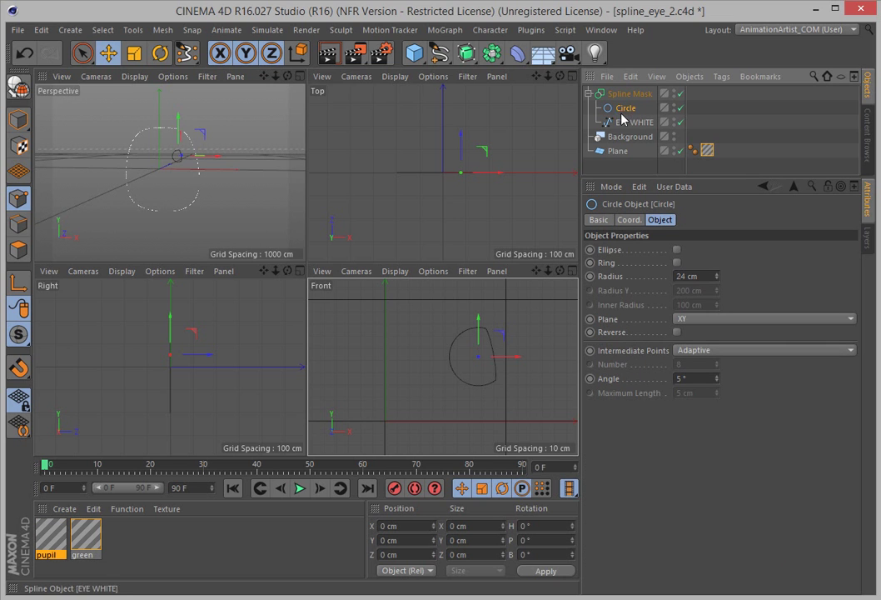
pyautogui.click(51, 537)
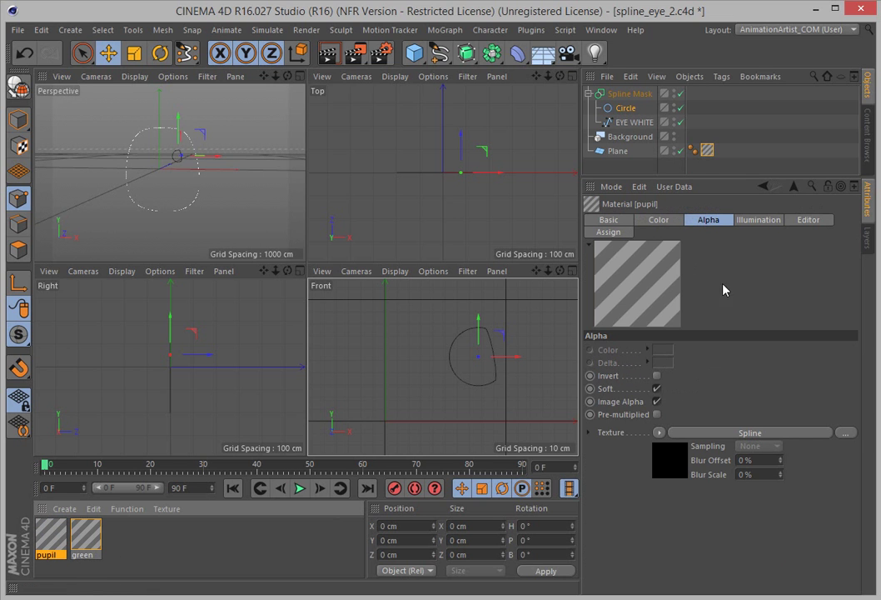
pyautogui.click(620, 93)
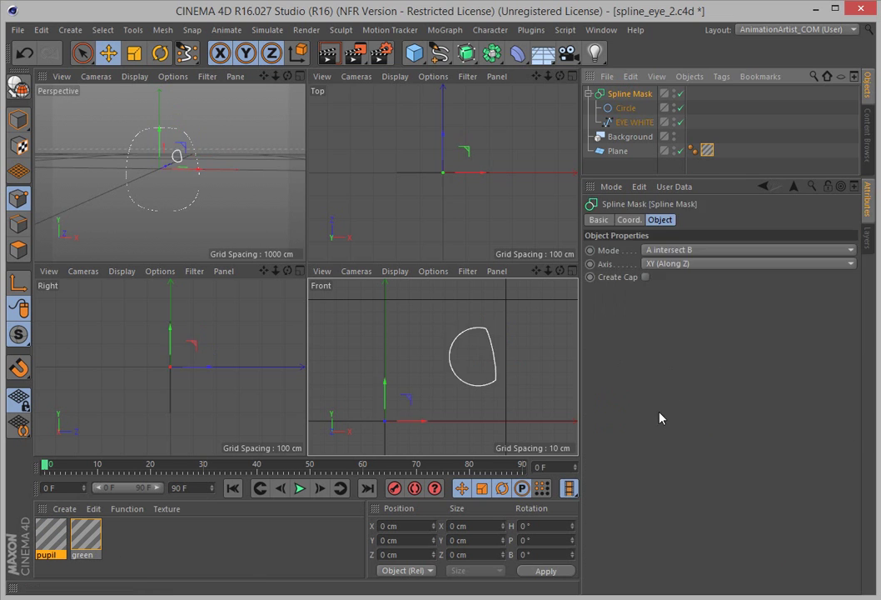
pyautogui.click(763, 187)
pyautogui.click(764, 188)
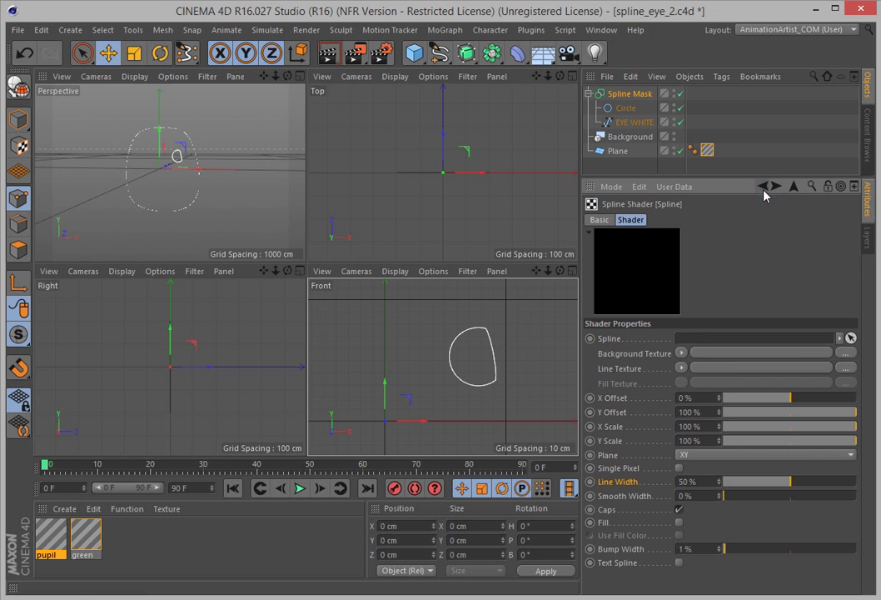
pyautogui.moveTo(624, 93); pyautogui.dragTo(719, 340)
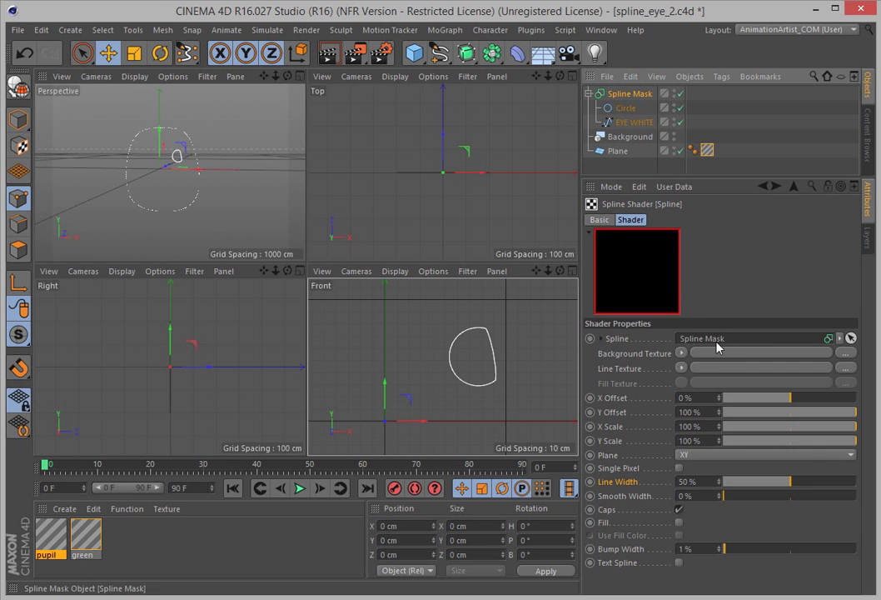
pyautogui.click(679, 522)
pyautogui.moveTo(764, 483); pyautogui.dragTo(665, 492)
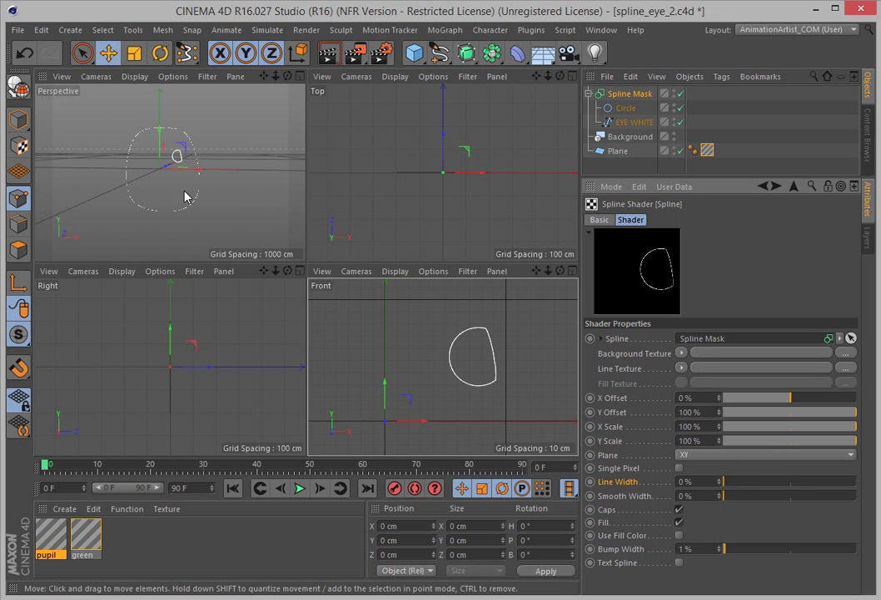
# Apply the pupil material to the Plane object and render the perspective view.
pyautogui.hotkey('ctrl', 'r')
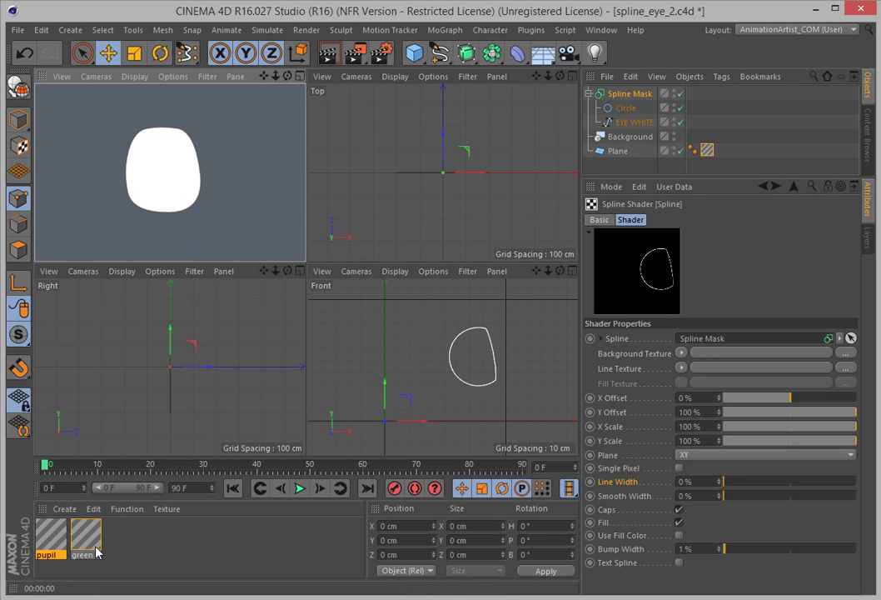
pyautogui.moveTo(91, 548); pyautogui.dragTo(620, 158)
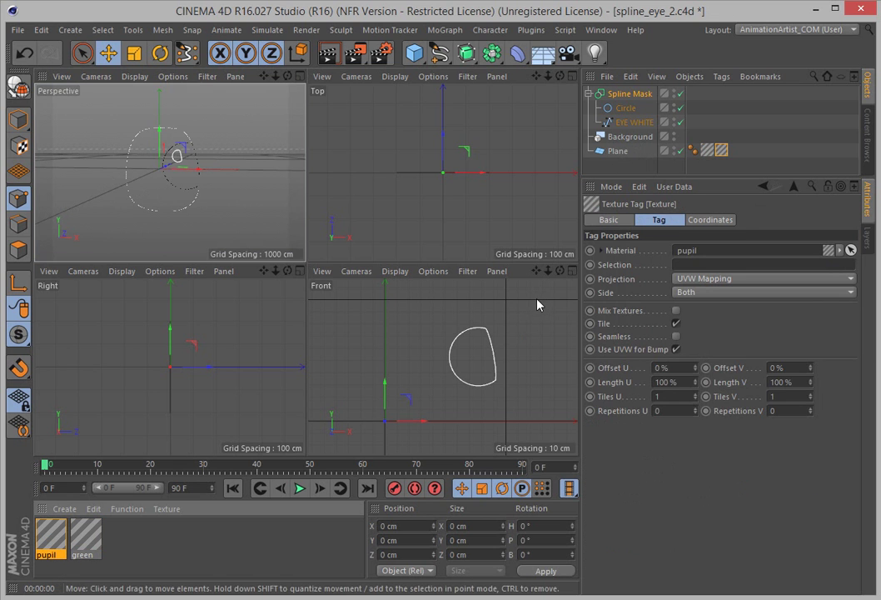
pyautogui.hotkey('ctrl', 'r')
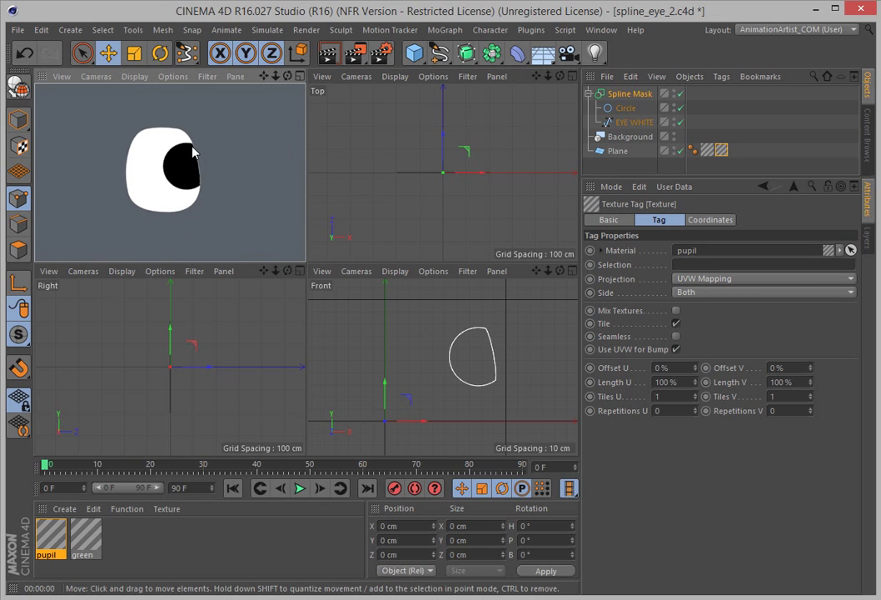
# Try a Line Width of 1% in the pupil's Spline shader, then raise it to 3%, rendering the perspective view for each value.
pyautogui.click(51, 537)
pyautogui.click(668, 473)
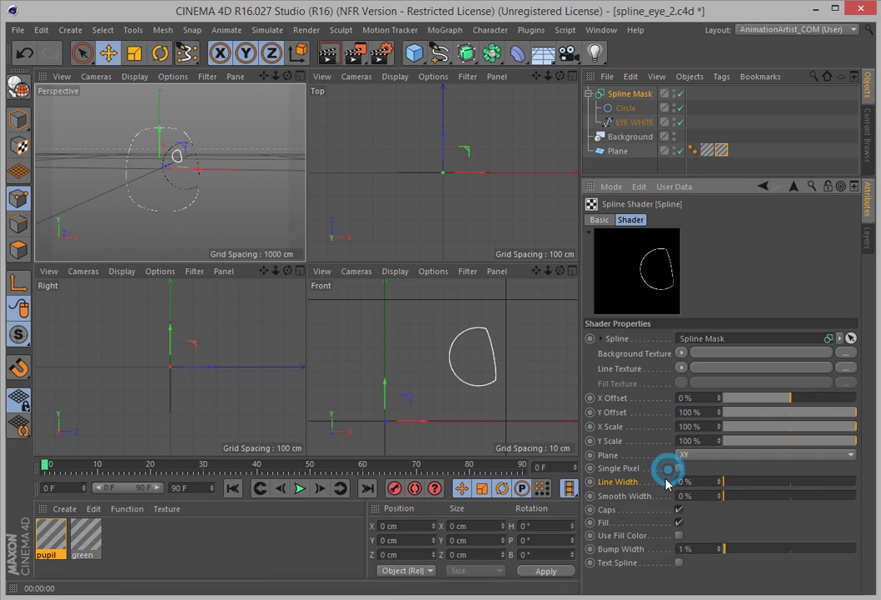
pyautogui.click(694, 481)
pyautogui.write('1')
pyautogui.click(737, 577)
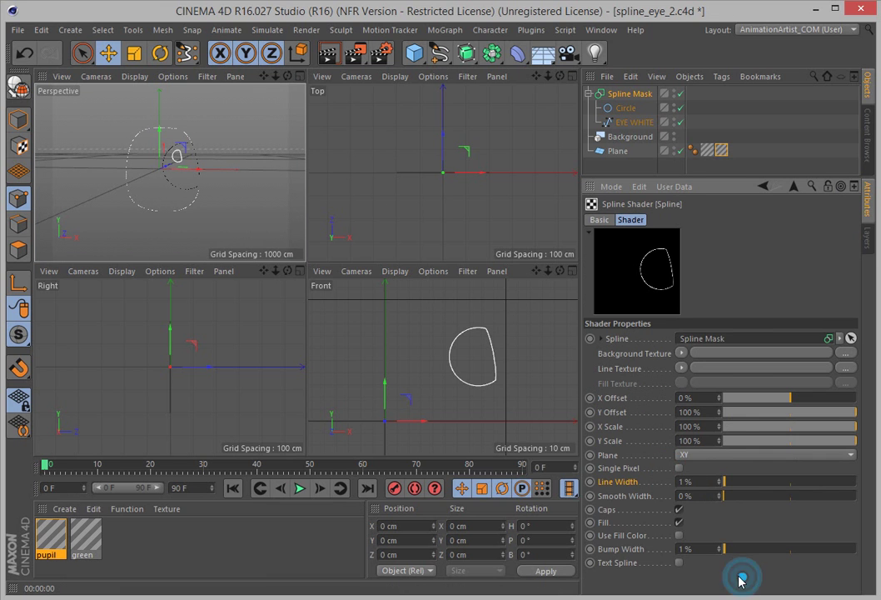
pyautogui.hotkey('ctrl', 'r')
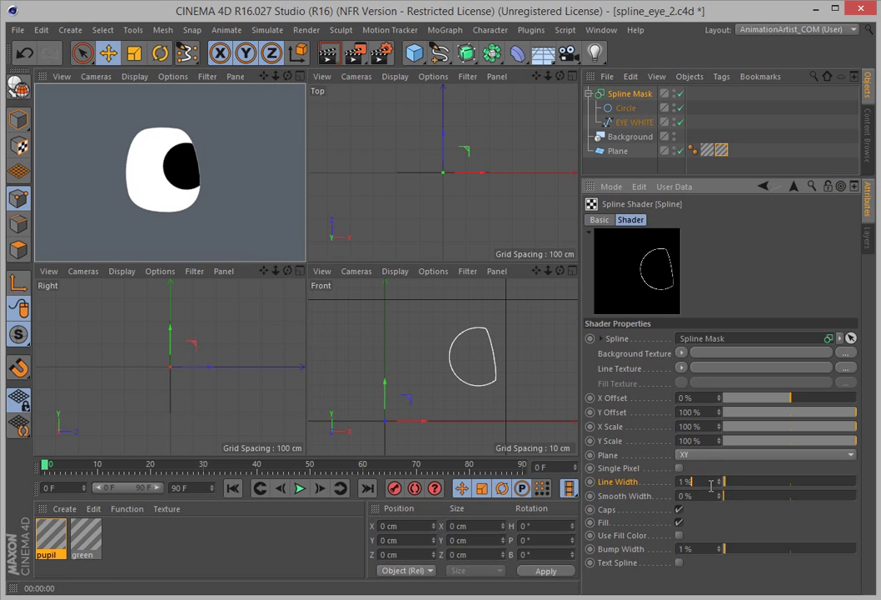
pyautogui.scroll(2, 712, 487)
pyautogui.hotkey('ctrl', 'r')
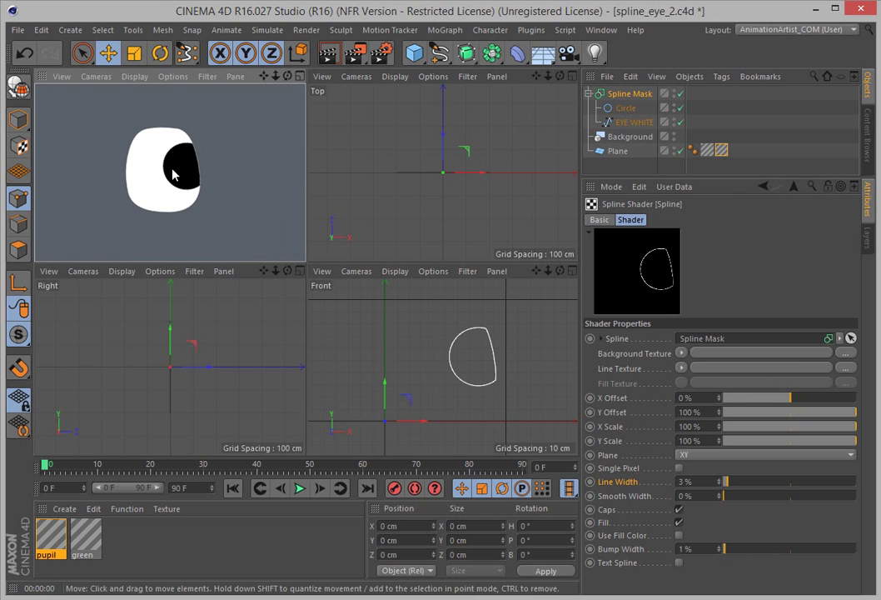
# Move the Circle spline down to the lower right edge of the eye white in the front view.
pyautogui.click(629, 108)
pyautogui.moveTo(471, 412); pyautogui.dragTo(404, 387)
pyautogui.moveTo(430, 419); pyautogui.dragTo(491, 463)
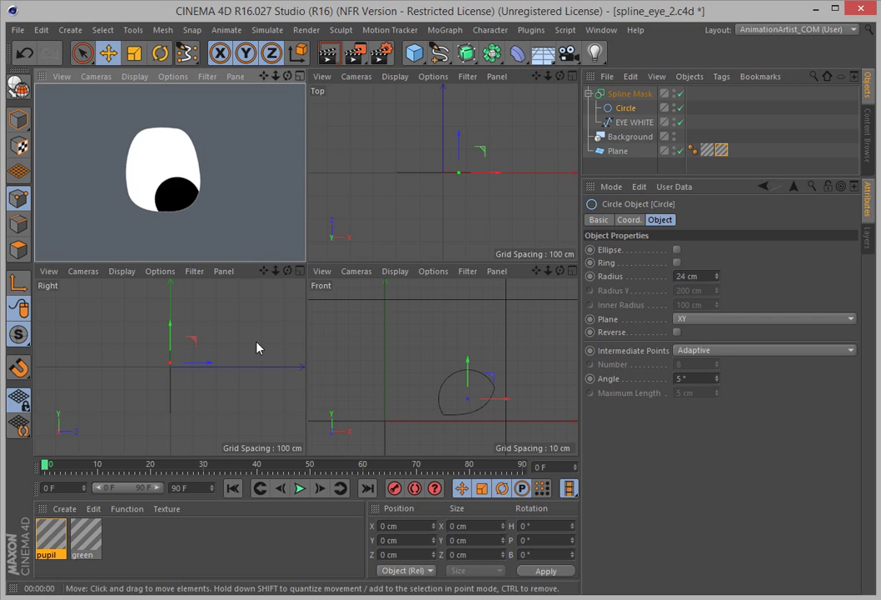
# Reshape the EYE WHITE spline by moving its upper-right point inward to about X 45 cm, Y 70 cm, and render the perspective view.
pyautogui.click(634, 123)
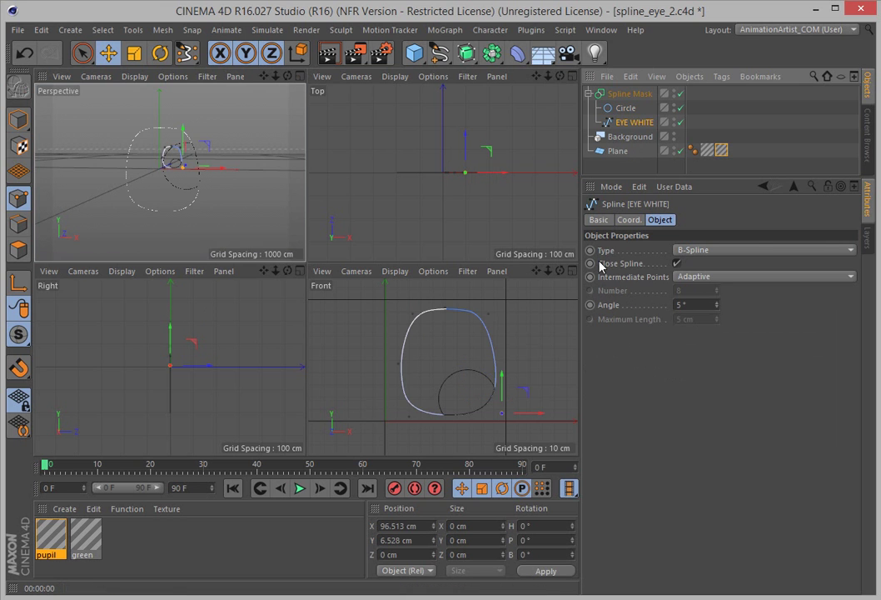
pyautogui.moveTo(444, 350); pyautogui.dragTo(421, 400)
pyautogui.moveTo(444, 306); pyautogui.dragTo(440, 338)
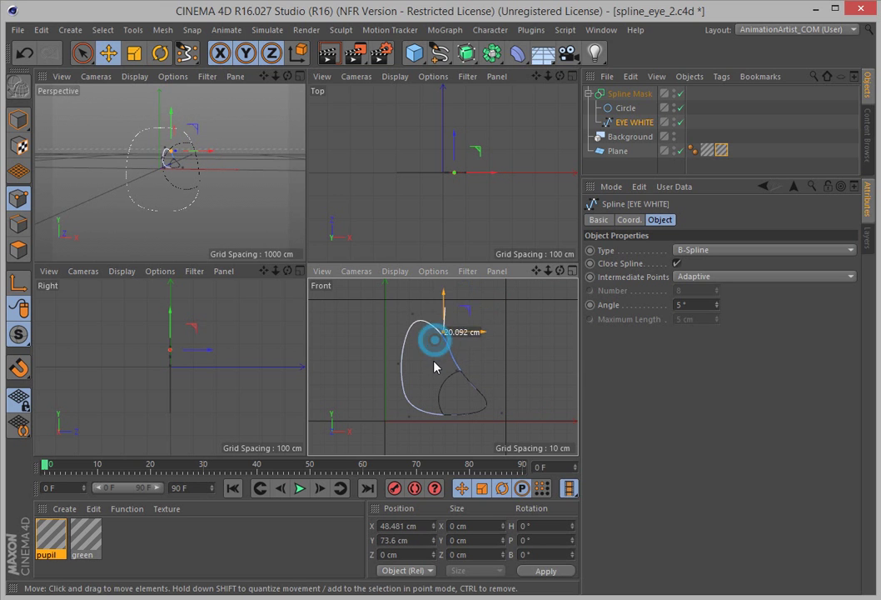
pyautogui.hotkey('ctrl', 'r')
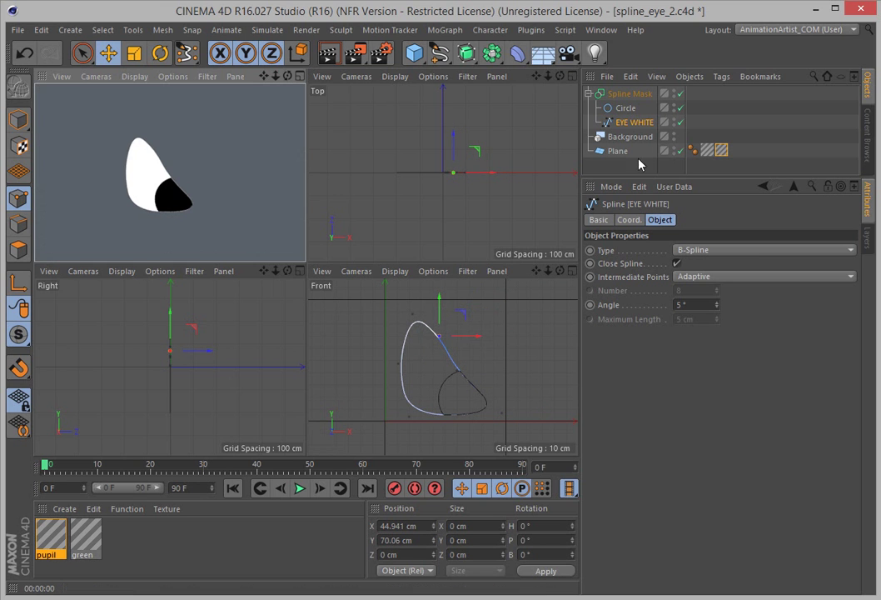
# Move the Circle spline to the left edge of the reshaped eye white and render the perspective view.
pyautogui.click(623, 109)
pyautogui.click(501, 345)
pyautogui.moveTo(479, 322); pyautogui.dragTo(458, 325)
pyautogui.hotkey('ctrl', 'r')
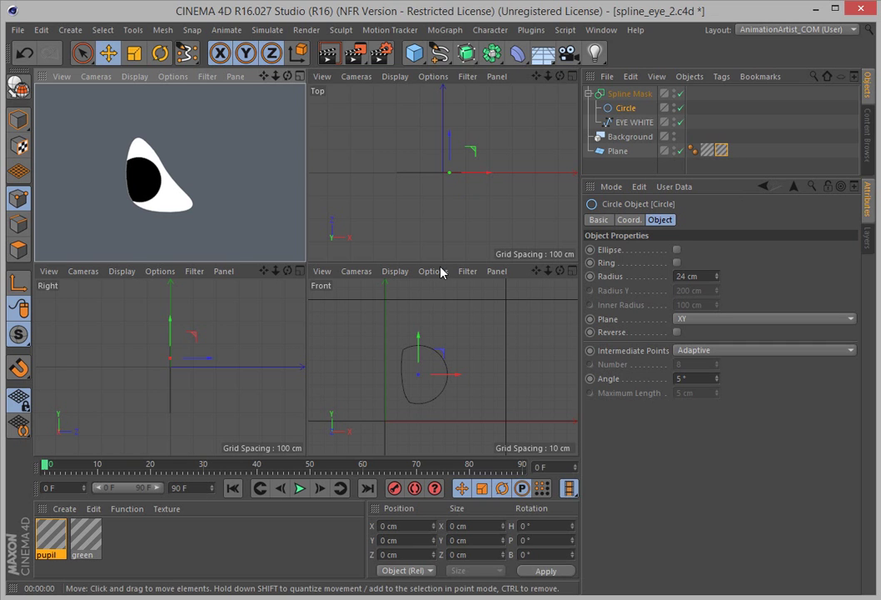
pyautogui.click(632, 110)
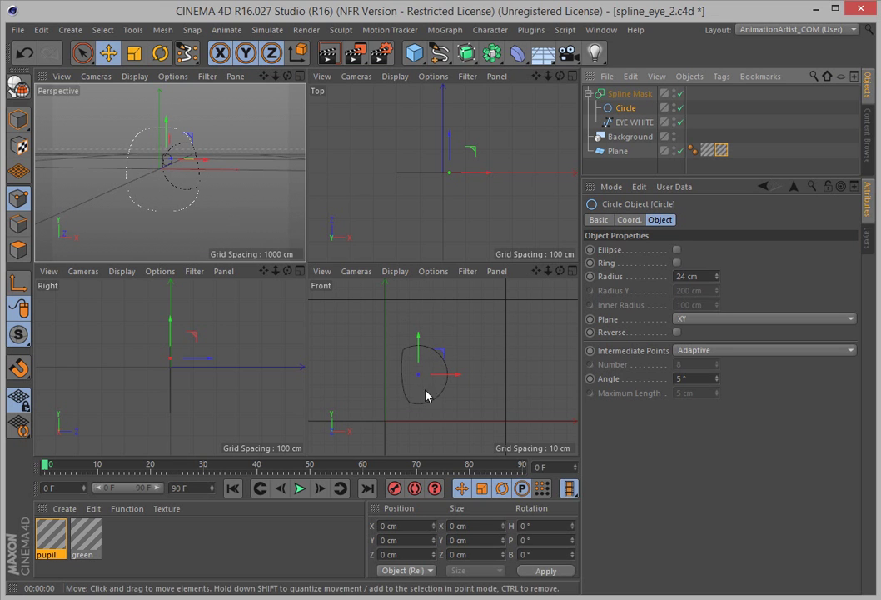